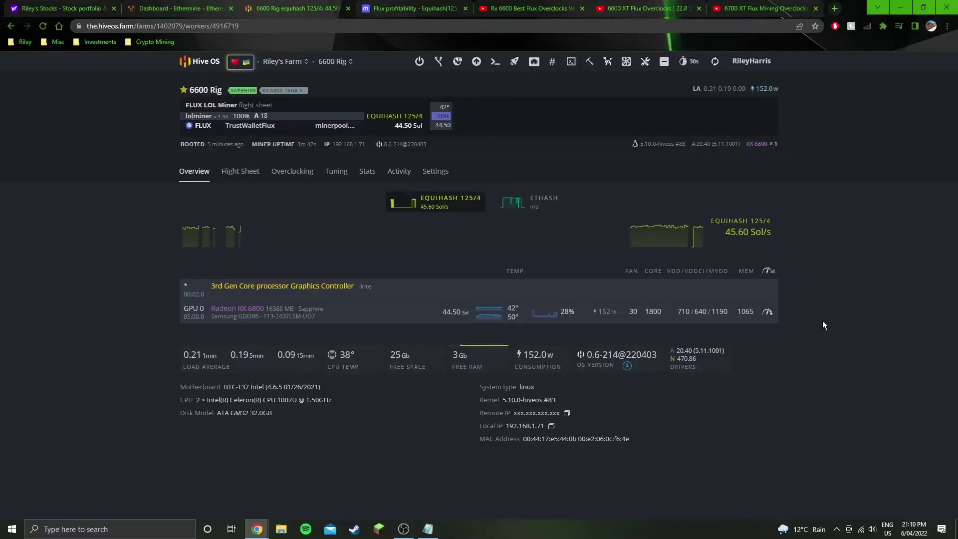
Review the overclock configuration of GPU 0 (Radeon RX 6800) alongside the Notepad efficiency calculation, then close the configuration.
click(768, 311)
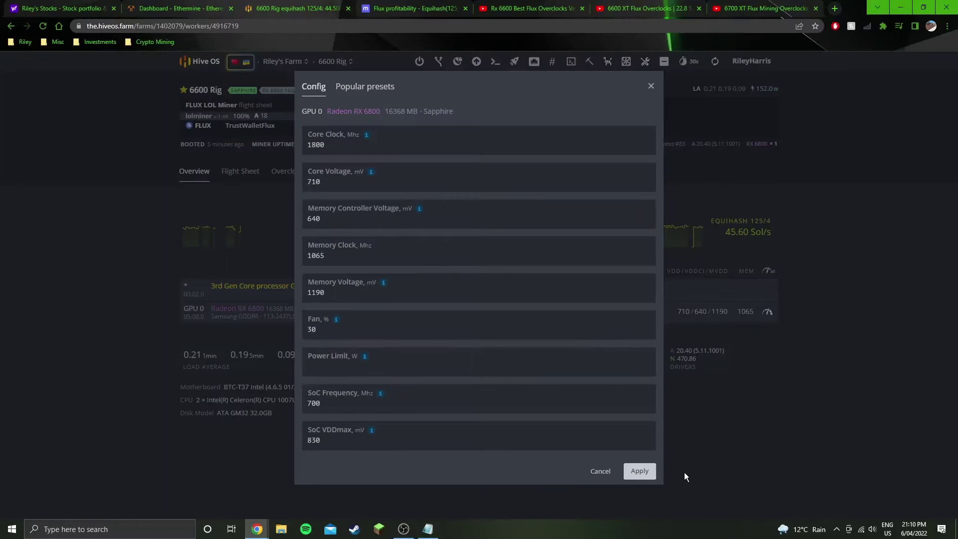
click(428, 529)
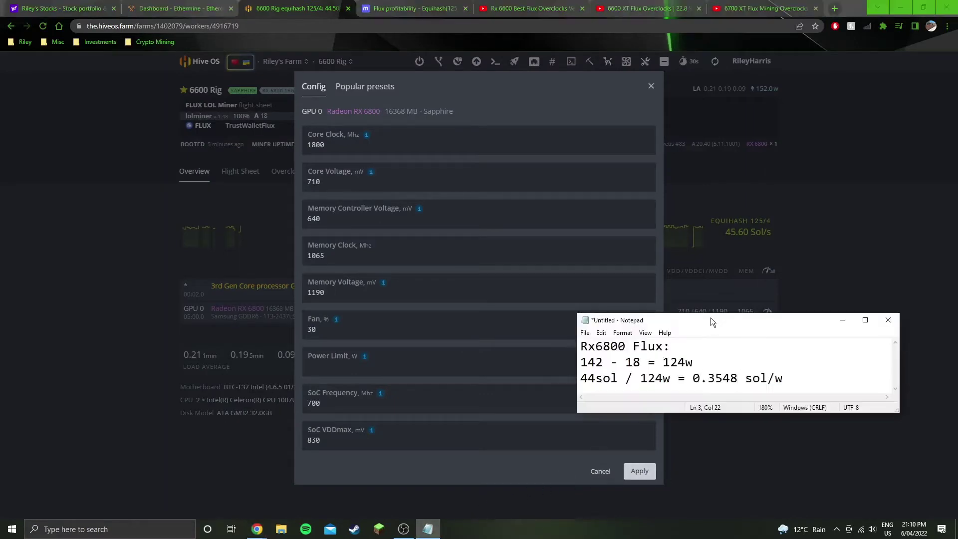
drag(711, 320, 705, 202)
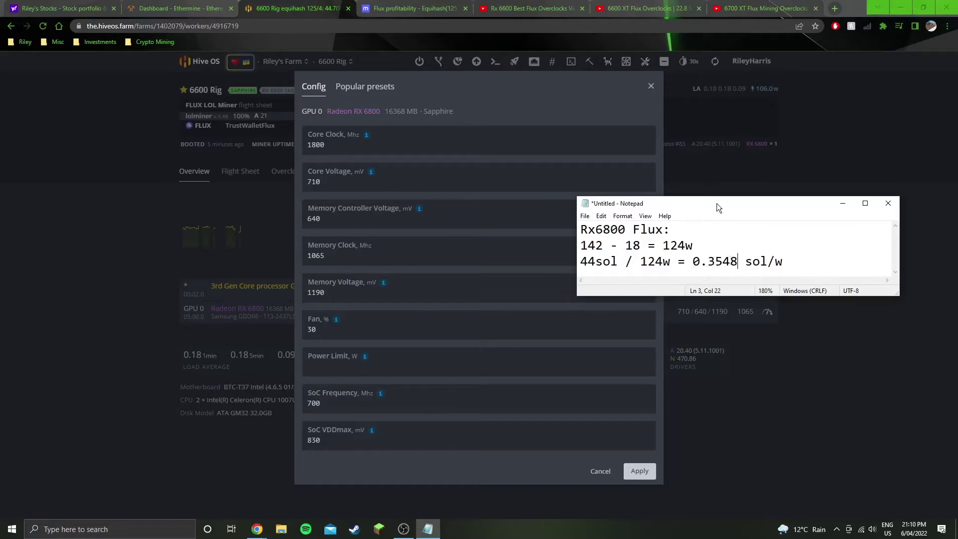
drag(717, 203, 751, 204)
click(653, 88)
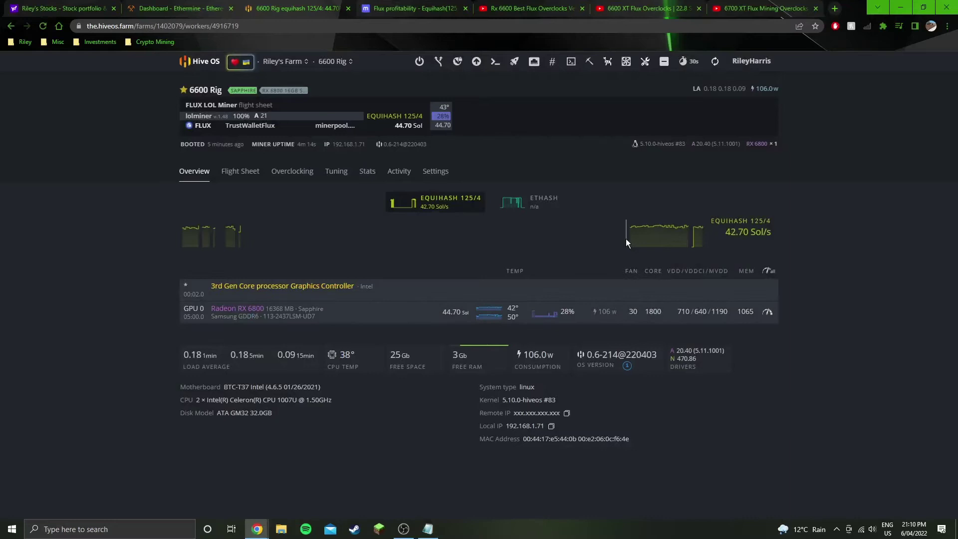
Examine the rig's Equihash 125/4 hashrate graph and its one-day power and hashrate statistics.
mouse_move(629, 238)
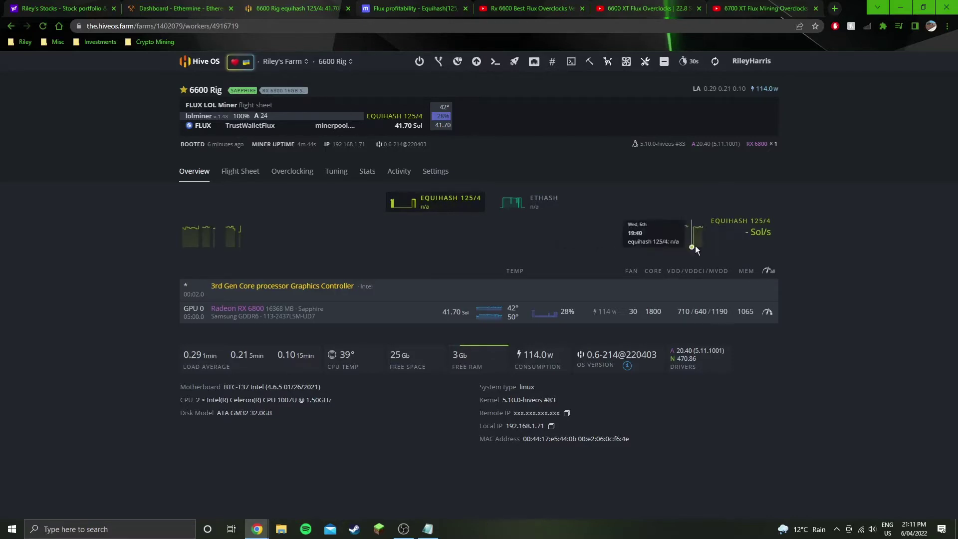
click(367, 177)
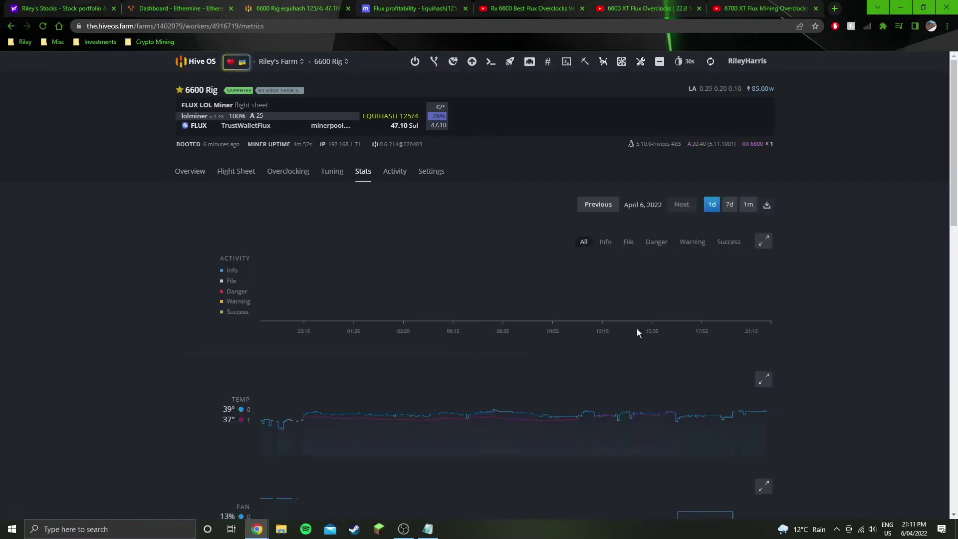
scroll(737, 373, down, 10)
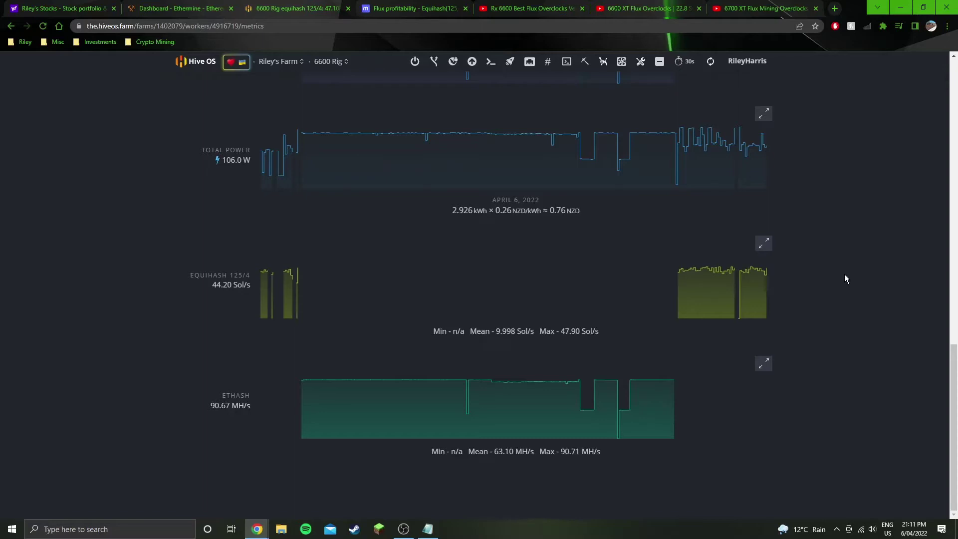
scroll(845, 295, up, 3)
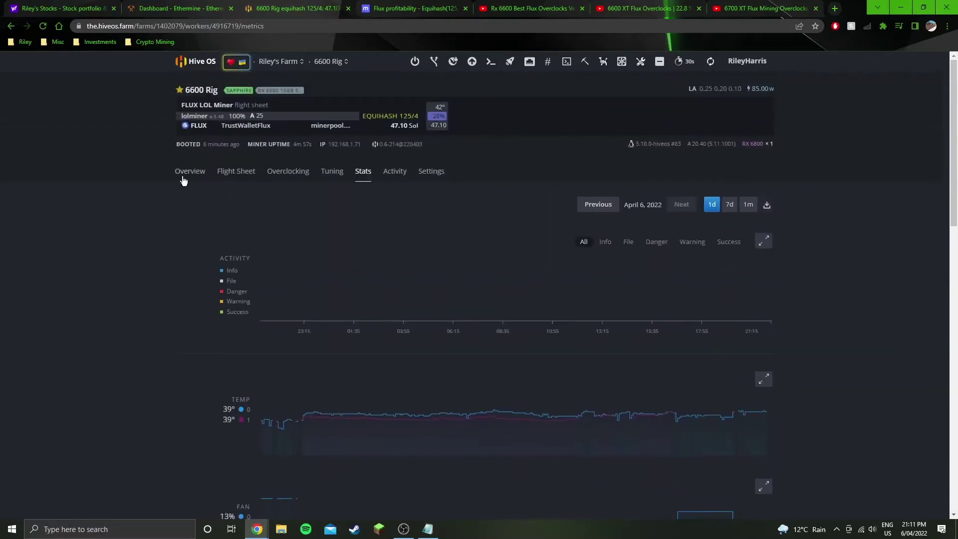
Return to the rig overview and recheck the Radeon RX 6800 overclock settings without applying changes.
click(189, 172)
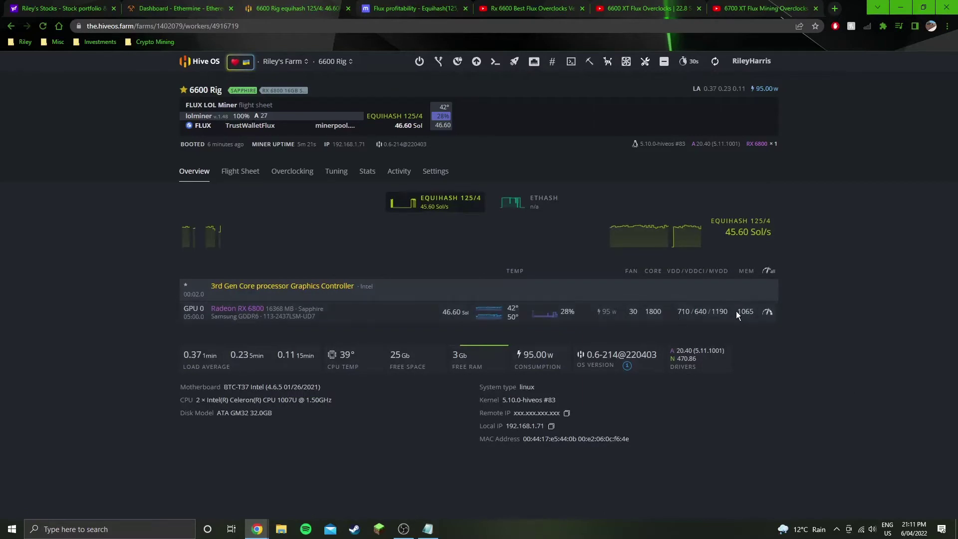
click(768, 313)
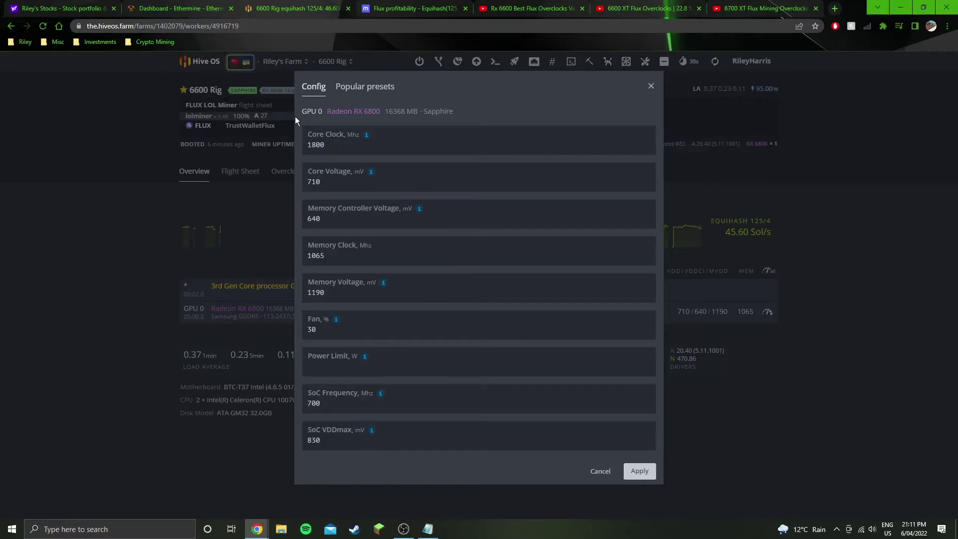
click(605, 473)
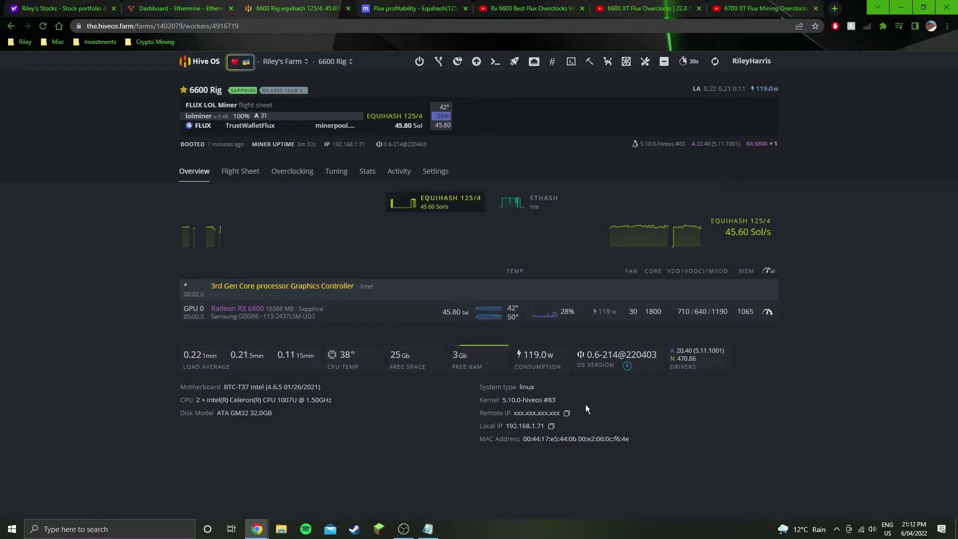
Compare the RX 6600 Flux overclocks video's efficiency with the RX 6800 sol/w figure in the Notepad notes.
click(522, 8)
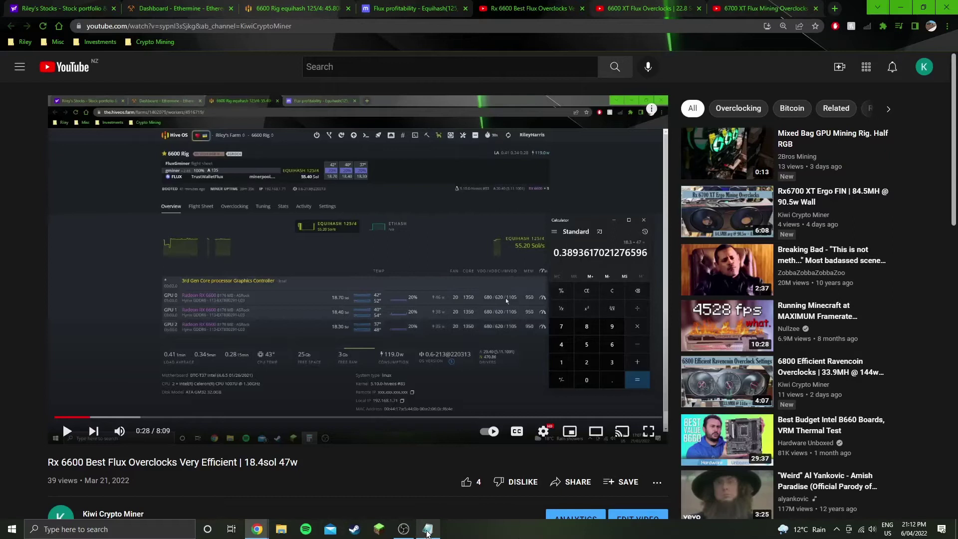
click(428, 529)
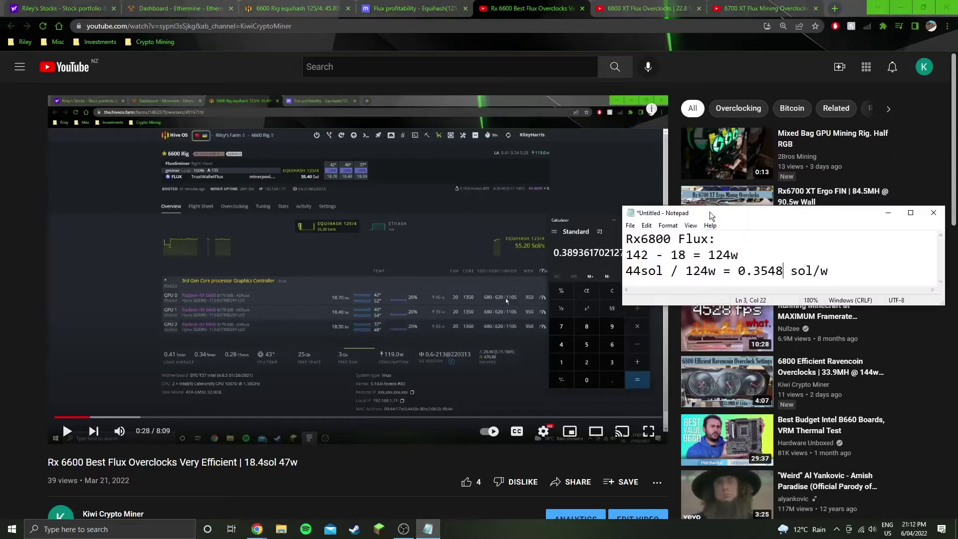
drag(622, 210, 670, 209)
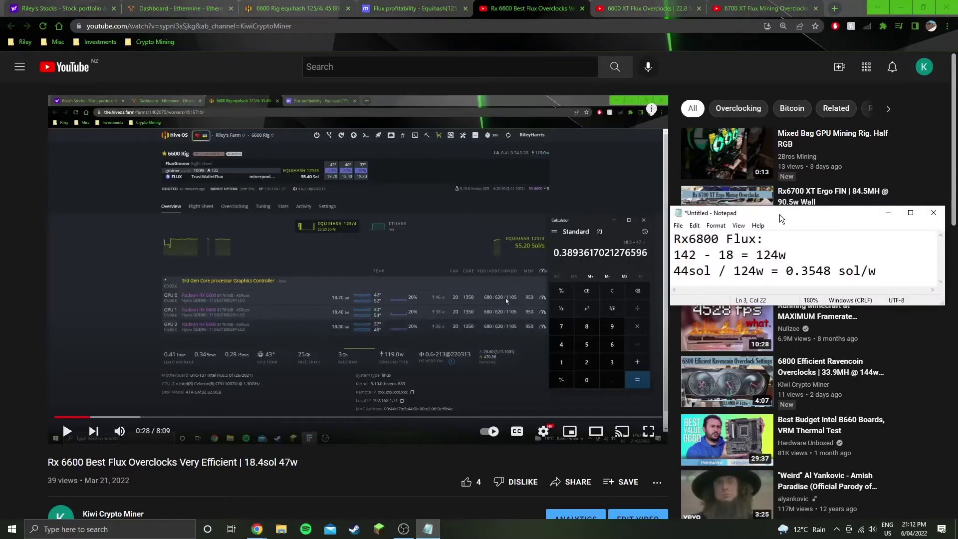
drag(782, 216, 785, 239)
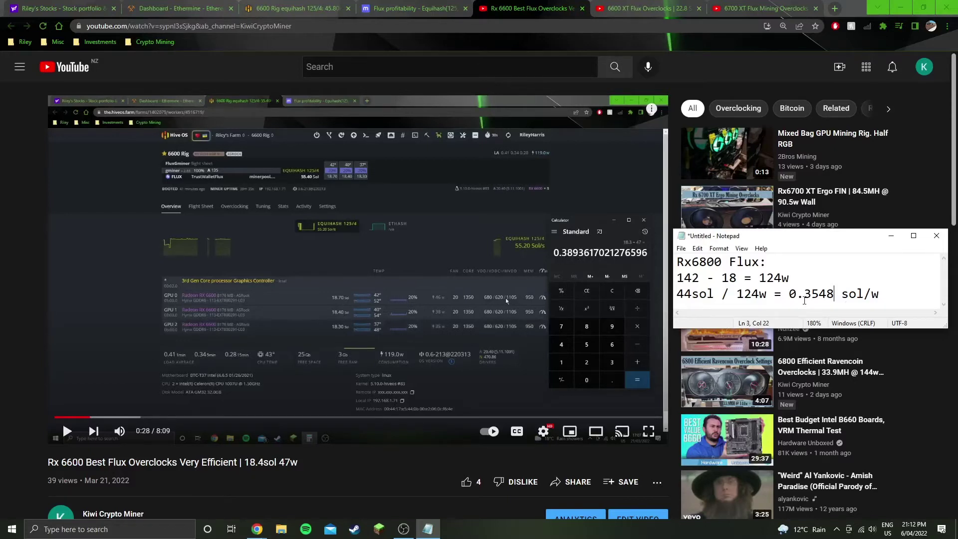
drag(804, 296, 835, 296)
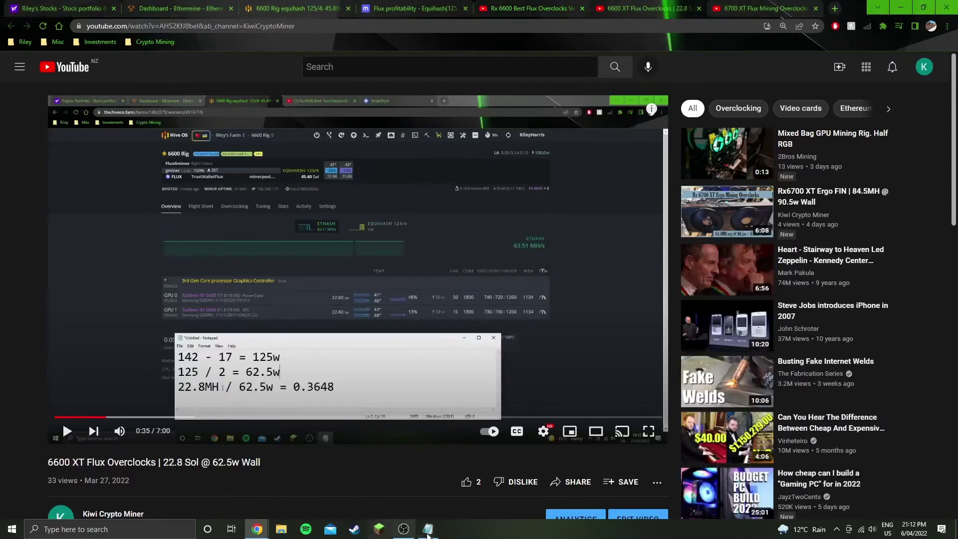
Compare the efficiency in the 6600 XT Flux overclocks video with the RX 6800 figure in Notepad.
click(427, 530)
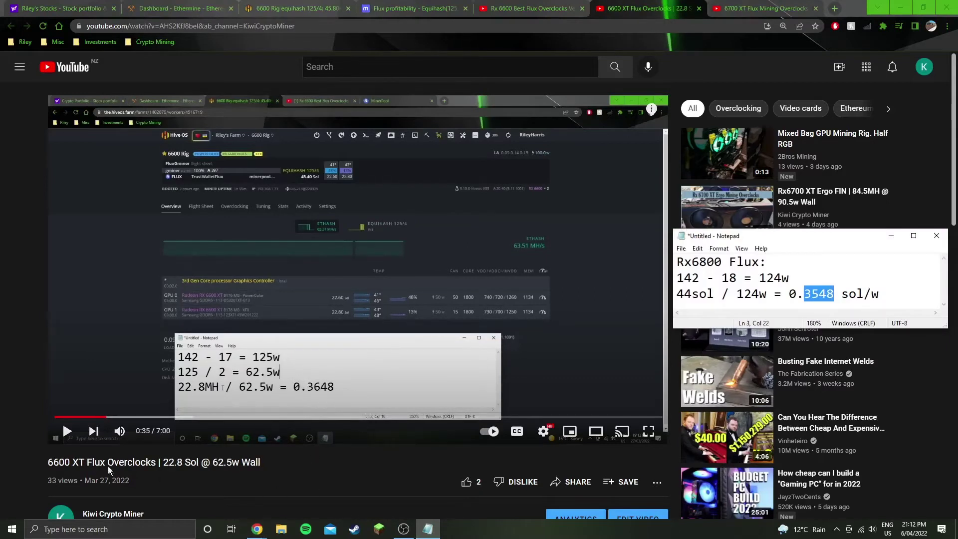
drag(48, 462, 84, 462)
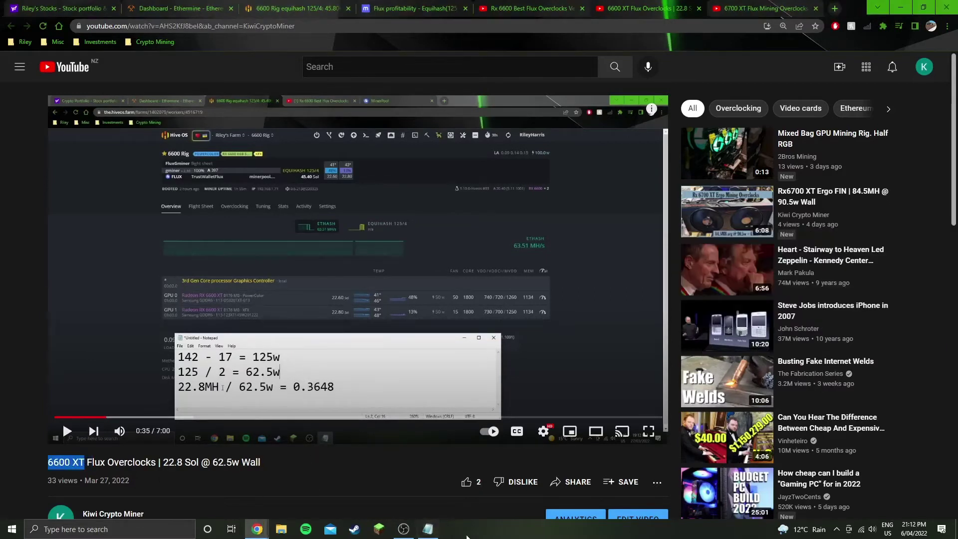
click(428, 530)
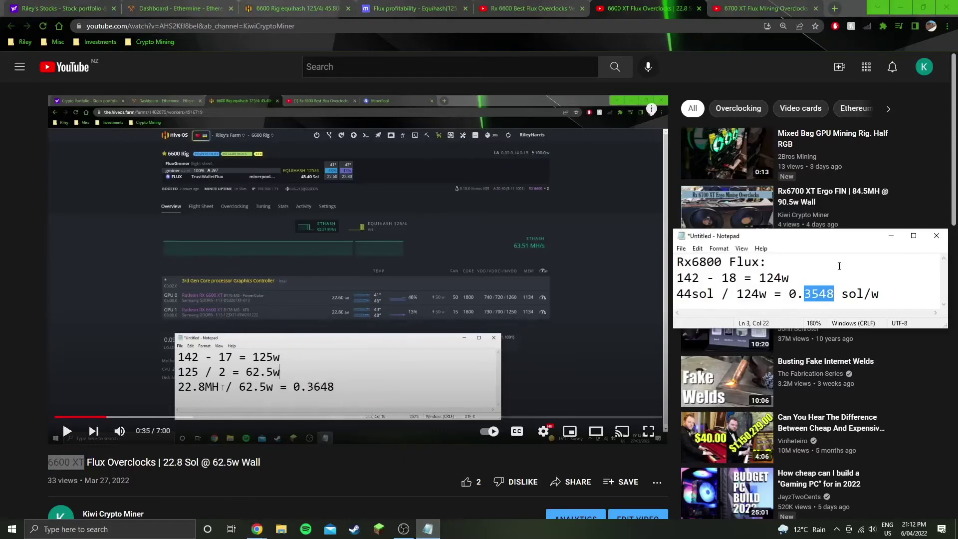
click(834, 294)
Compare the efficiency in the 6700 XT Flux mining overclocks video with the RX 6800 notes in Notepad.
click(769, 8)
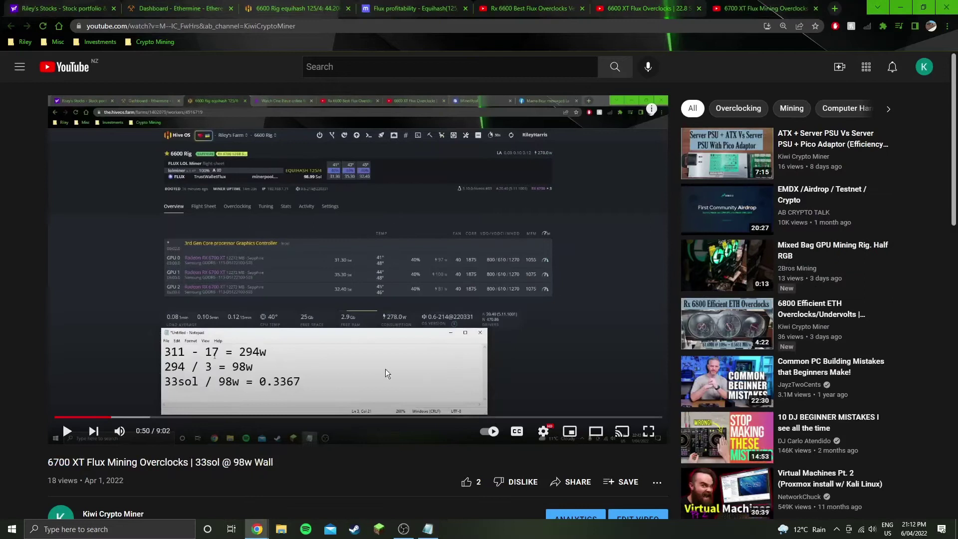
click(428, 530)
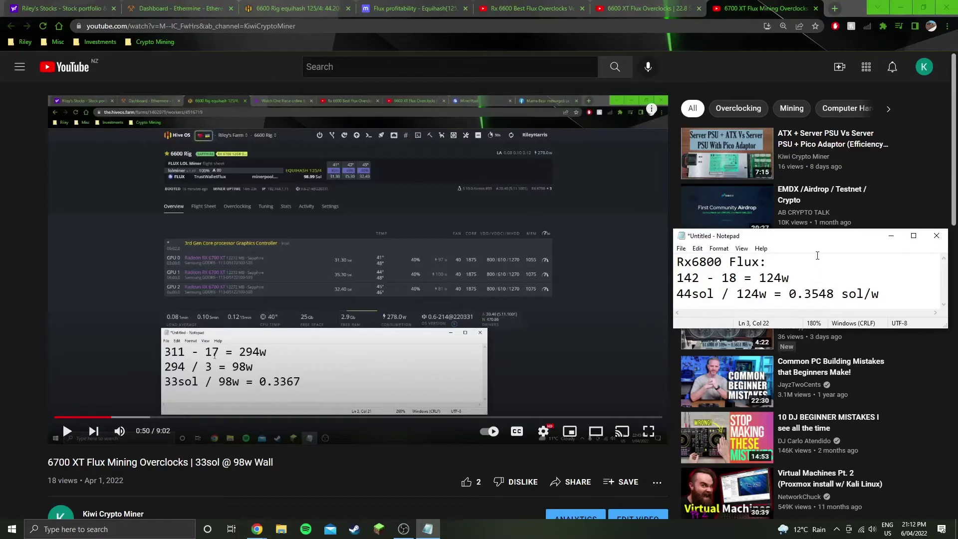
drag(810, 237, 810, 220)
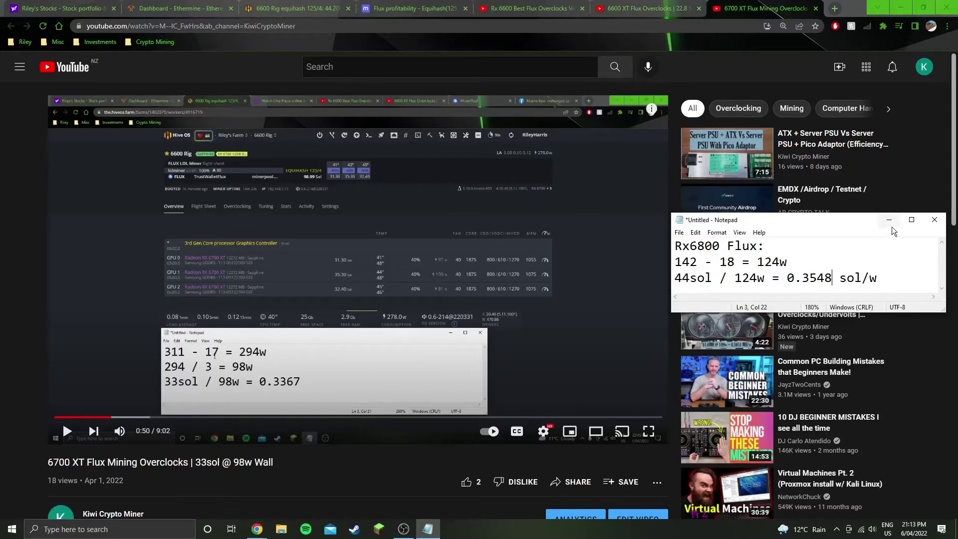
Compare minerstat's Flux mining hardware efficiency list with the RX 6800 sol/w result, keeping the Notepad notes beside the table.
click(321, 5)
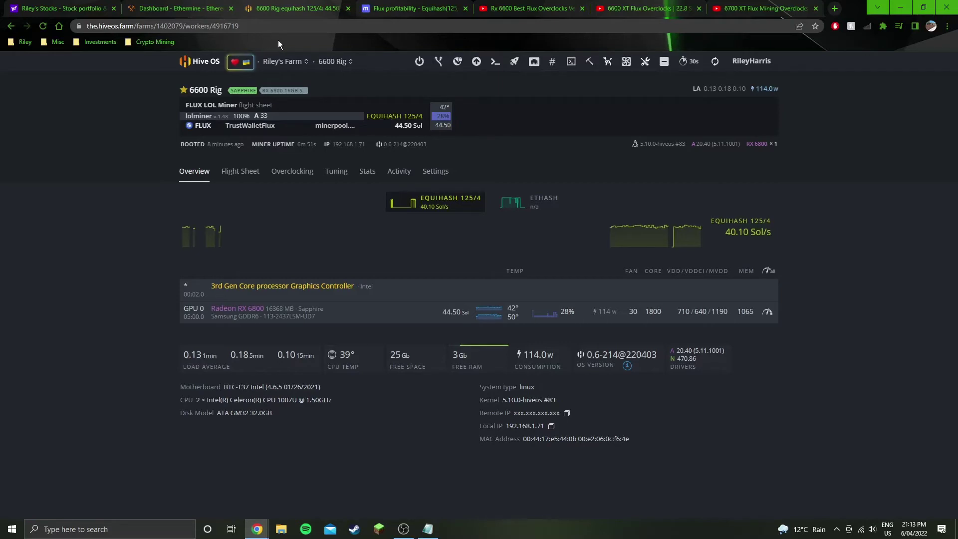
click(420, 5)
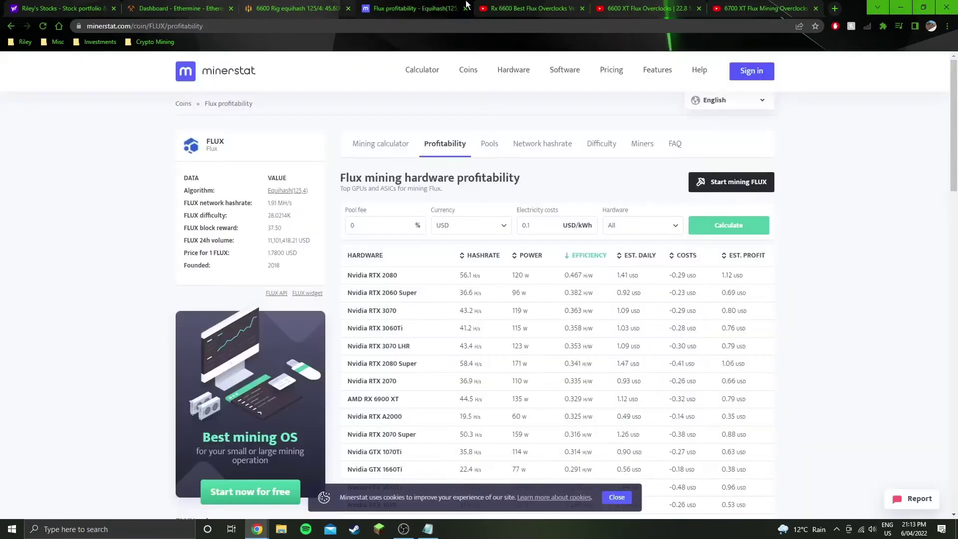
scroll(884, 243, down, 1)
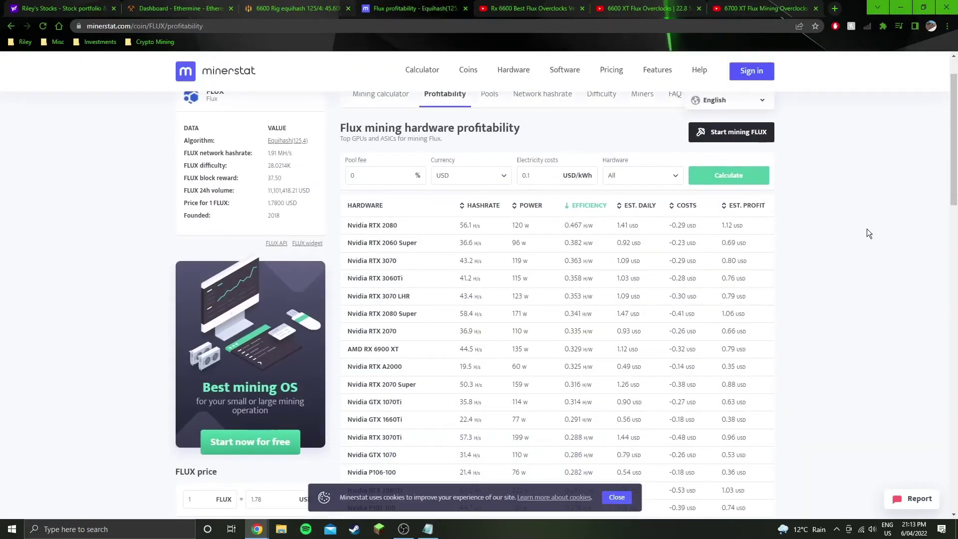
click(428, 529)
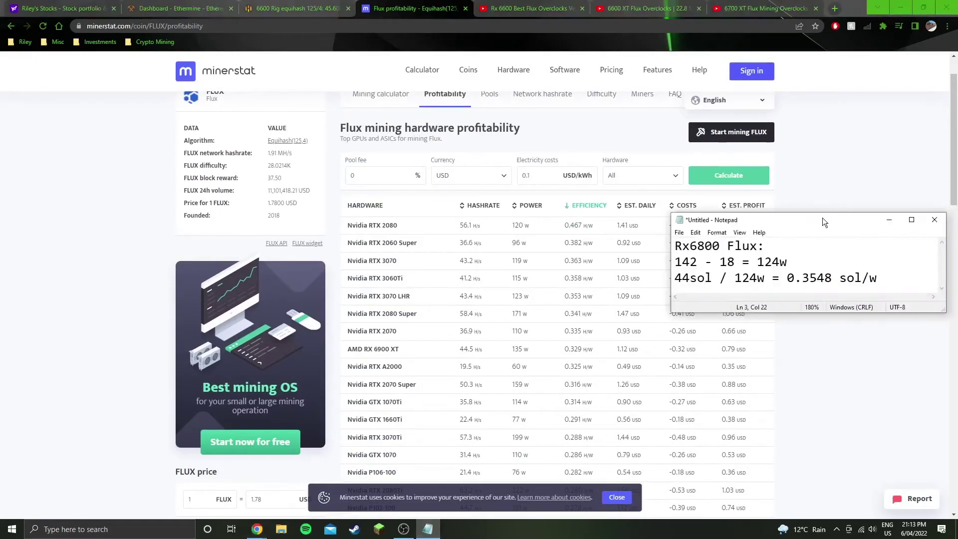
drag(822, 218, 787, 334)
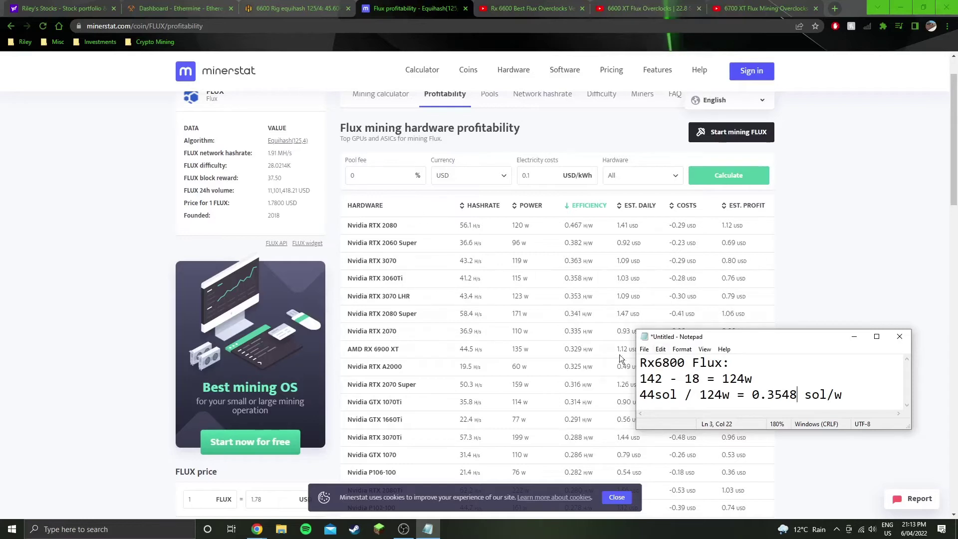
drag(789, 332, 811, 362)
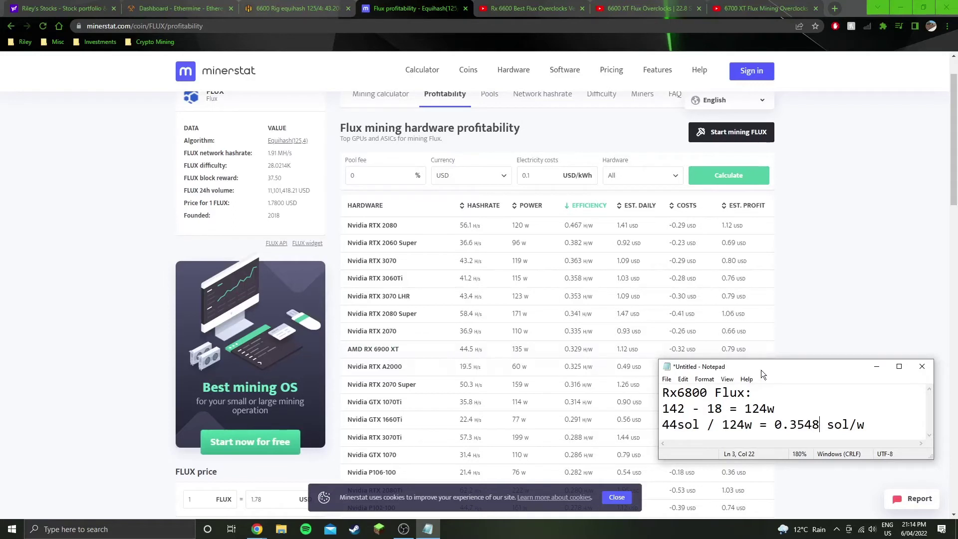
drag(779, 366, 768, 181)
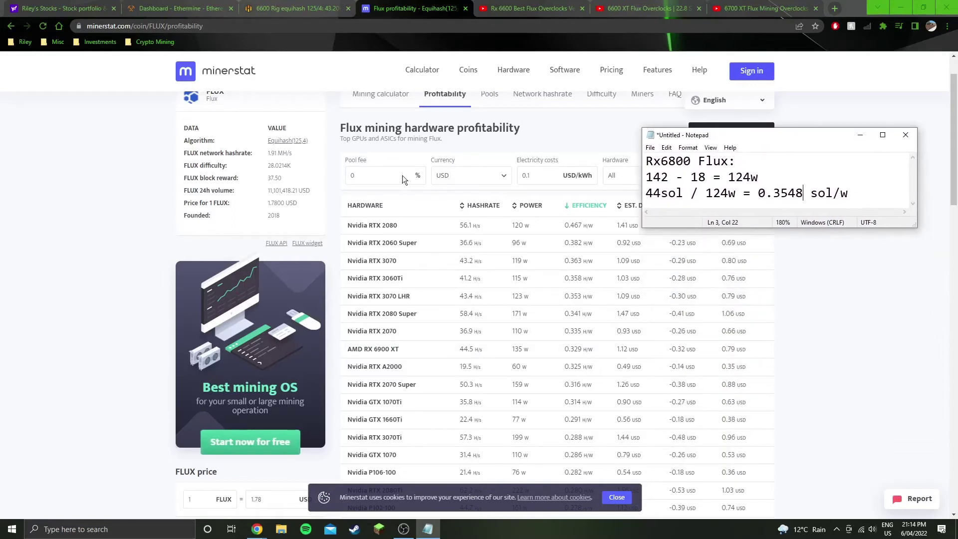
Go back to the Hive OS rig overview and review the RX 6800 efficiency result in Notepad beneath the GPU readings.
click(319, 9)
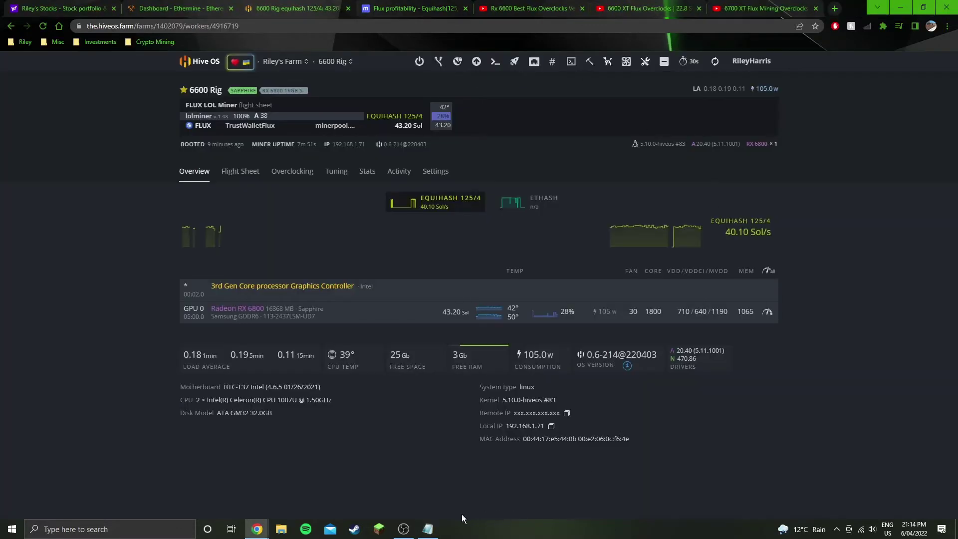
click(428, 528)
drag(779, 135, 751, 382)
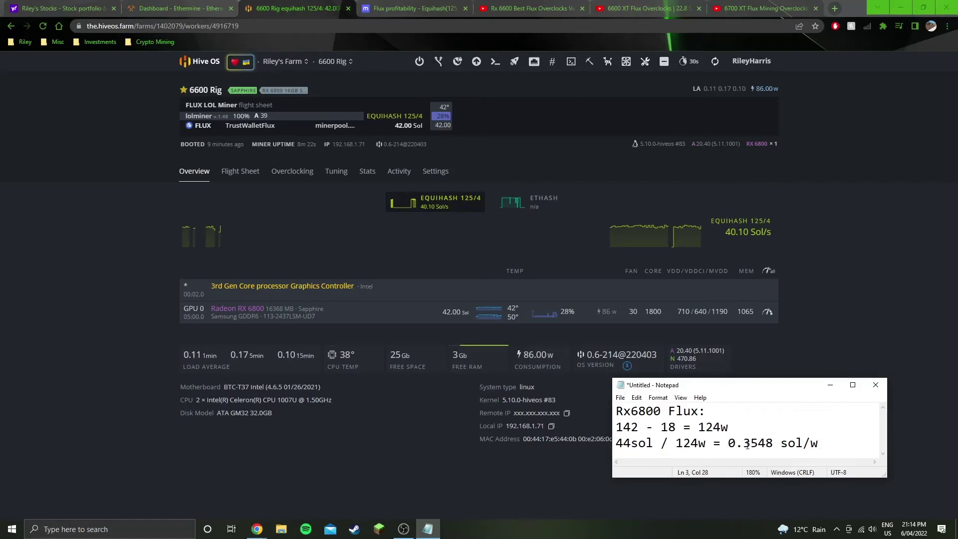
drag(744, 446, 773, 445)
click(773, 445)
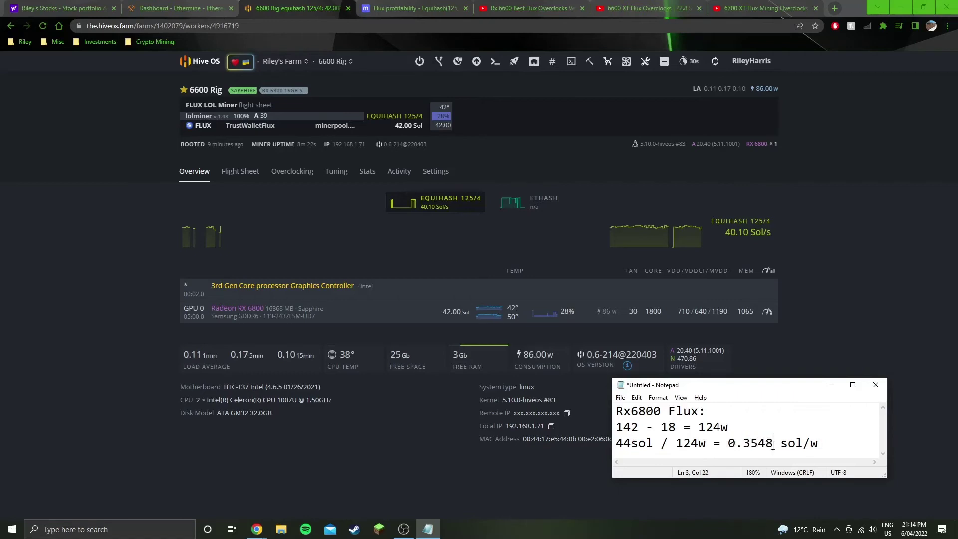
click(828, 444)
drag(722, 384, 743, 392)
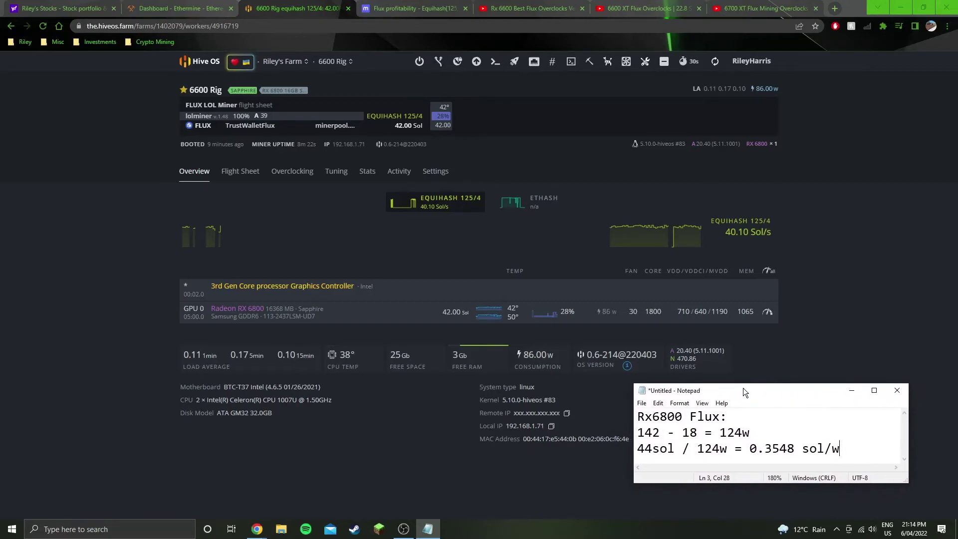
drag(743, 388, 764, 399)
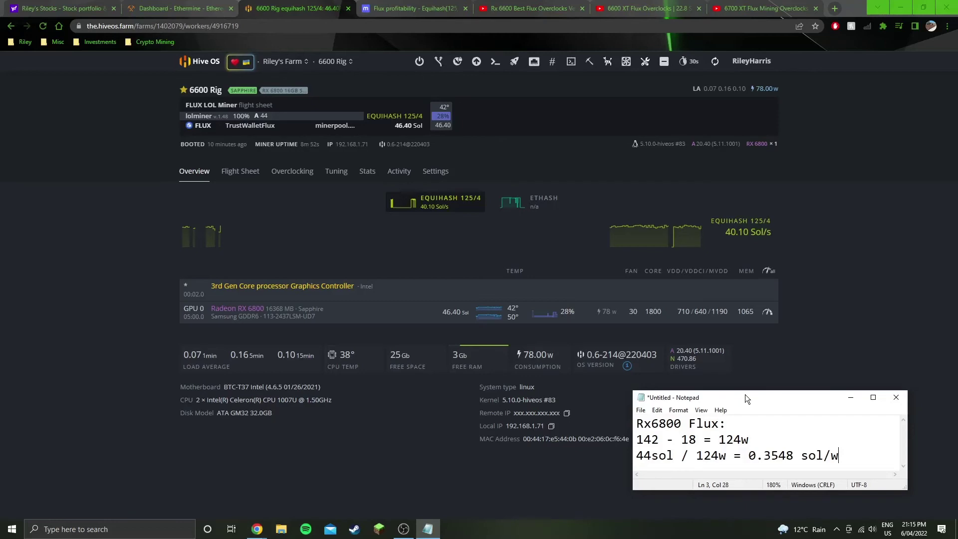
drag(744, 394, 747, 385)
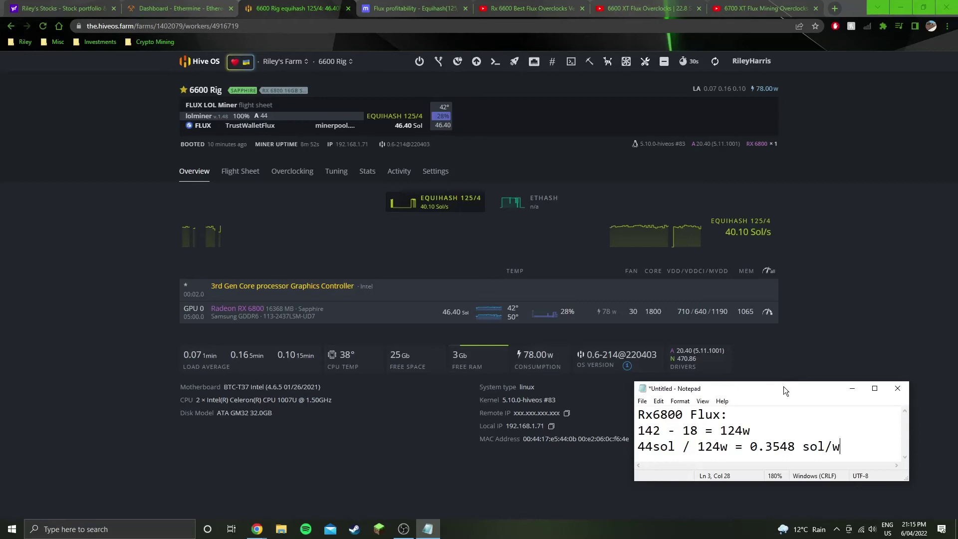
Review GPU 0's Radeon RX 6800 overclock configuration, from core clock through SoC VDDmax, and close it without applying changes.
drag(784, 388, 772, 388)
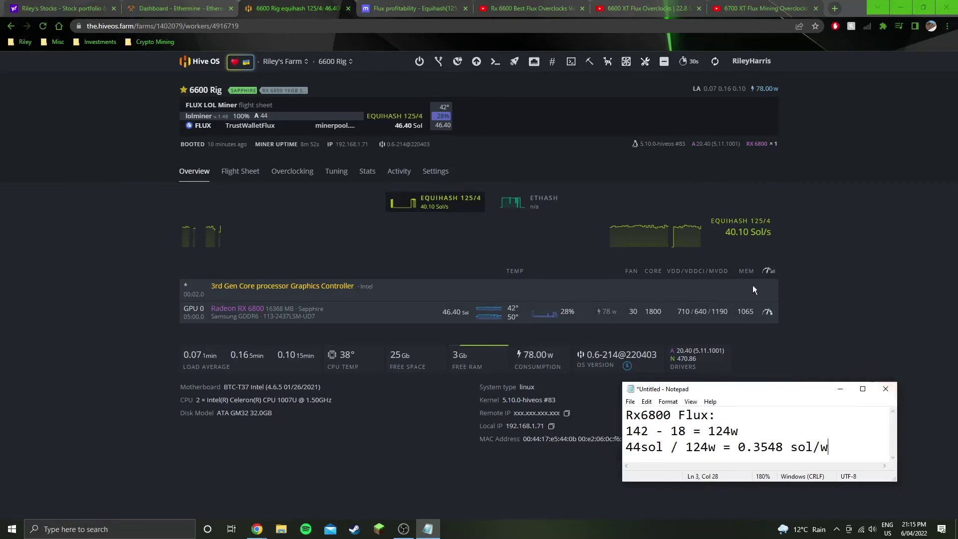
click(768, 312)
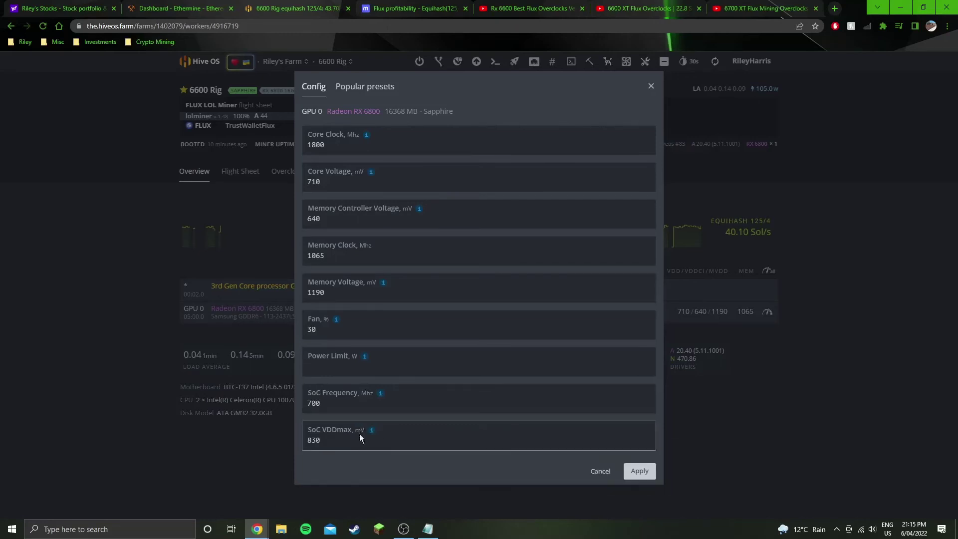
mouse_move(370, 434)
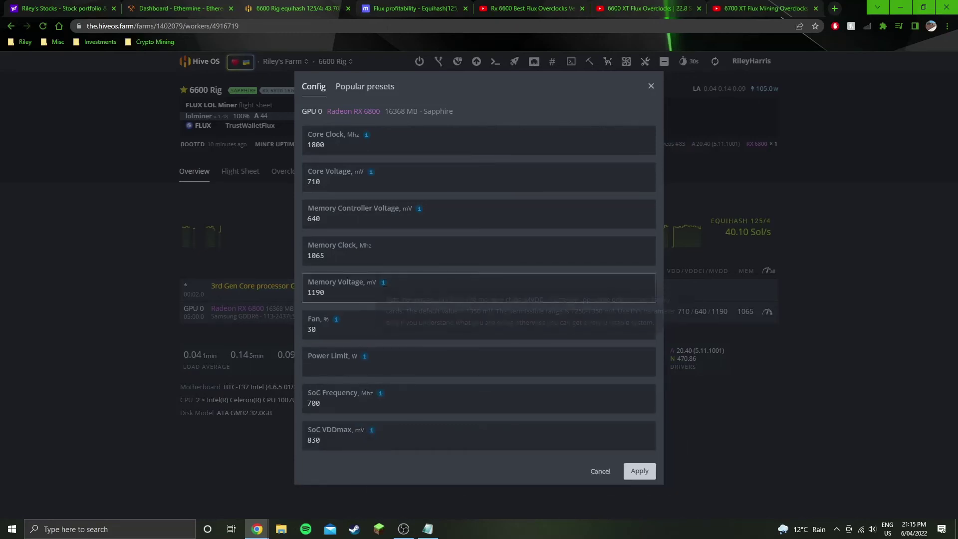
mouse_move(377, 289)
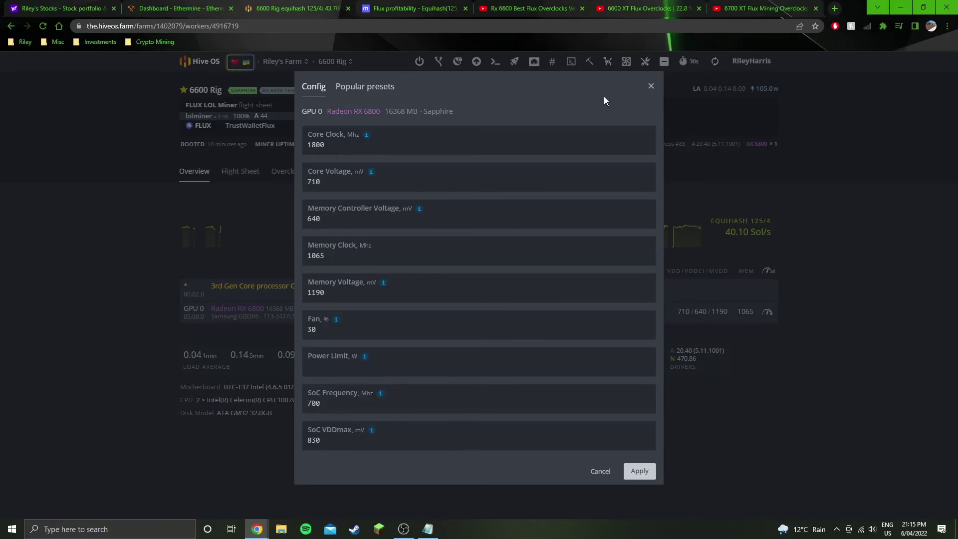
click(310, 145)
key(Delete)
text(3)
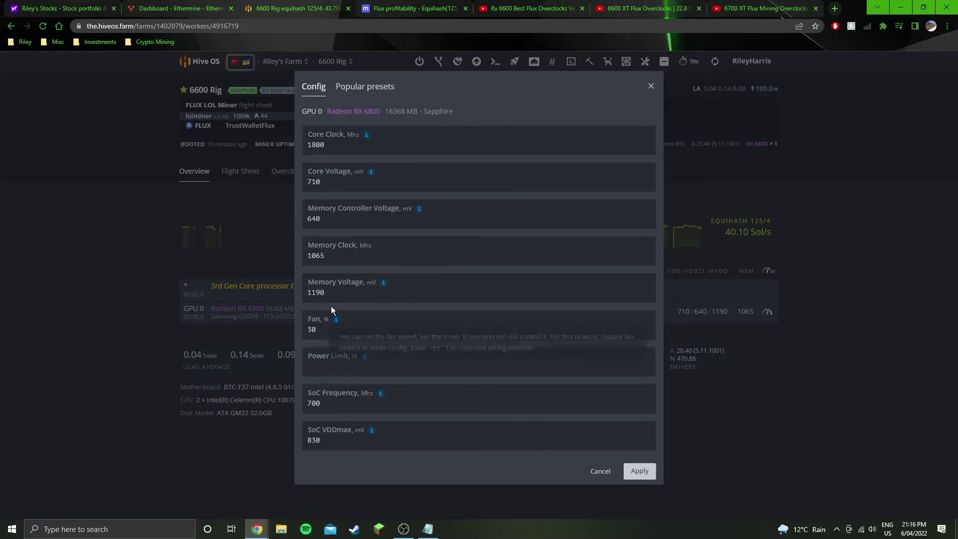
click(319, 255)
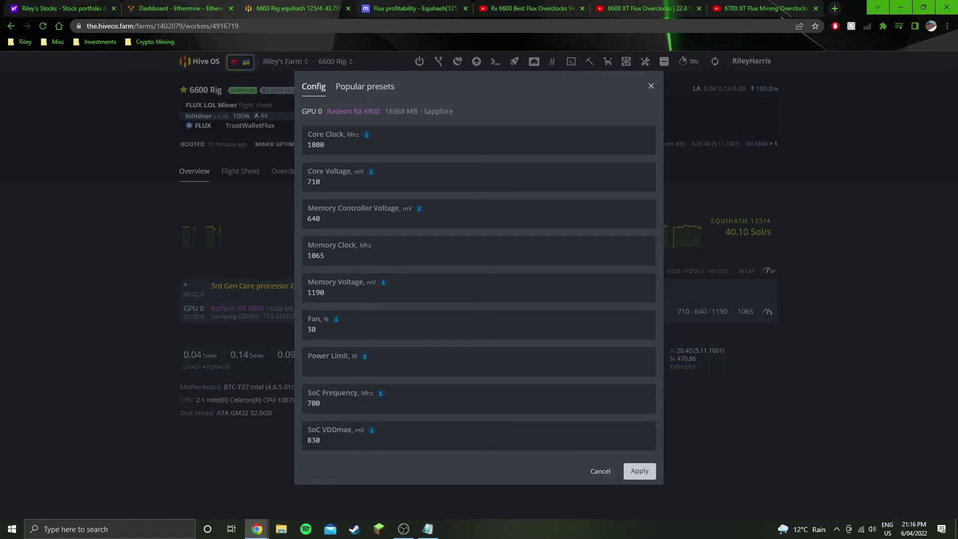
click(600, 472)
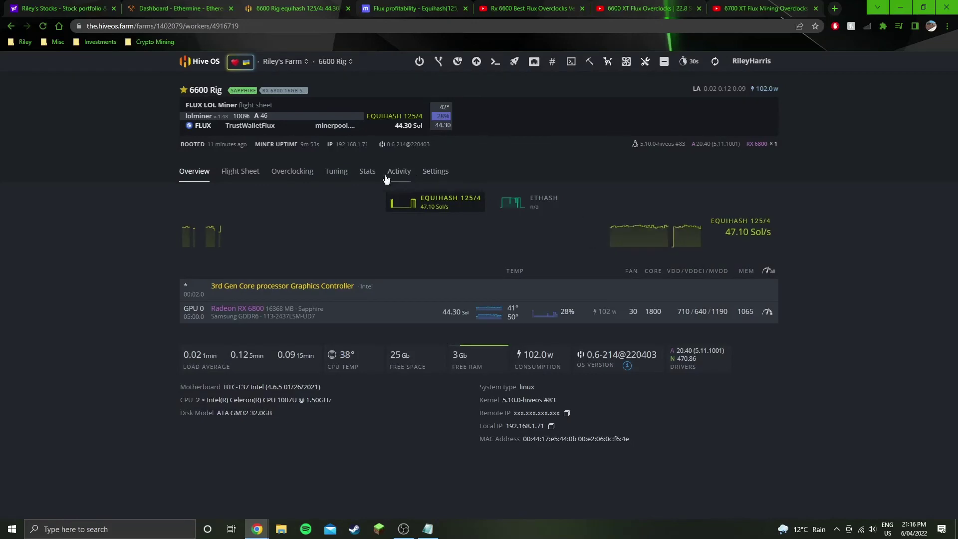
Examine the rig's Equihash 125/4 hashrate history in the enlarged one-day chart, narrowed to the most recent mining period.
click(367, 172)
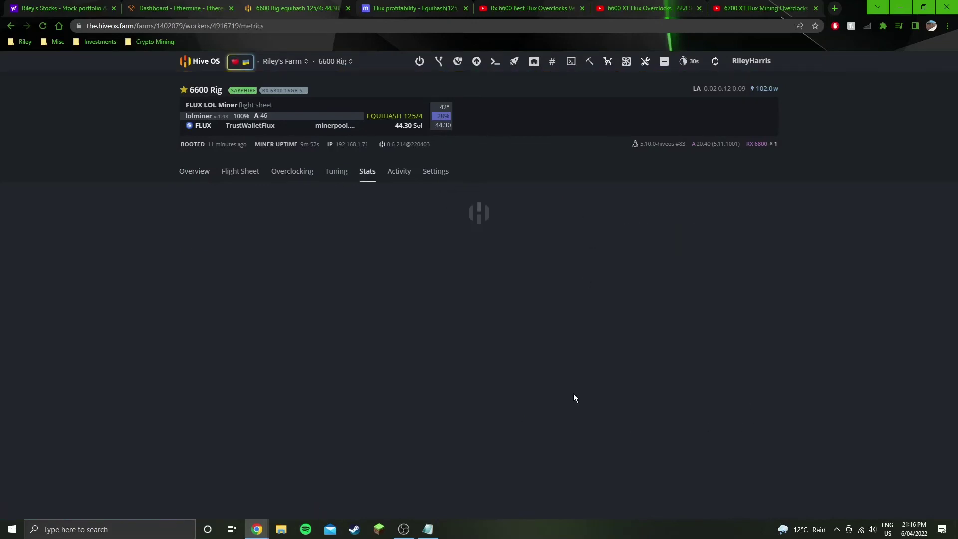
scroll(827, 421, down, 18)
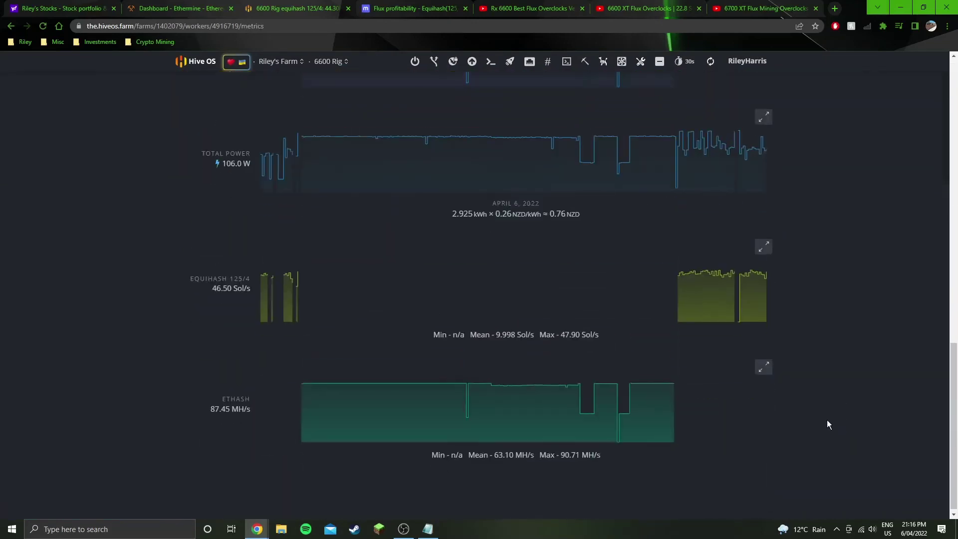
click(768, 236)
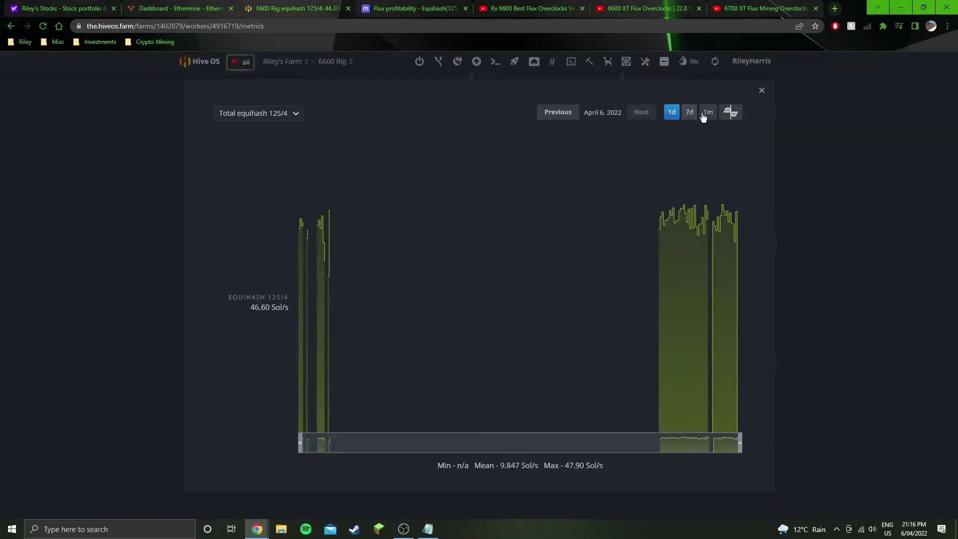
drag(300, 438, 665, 442)
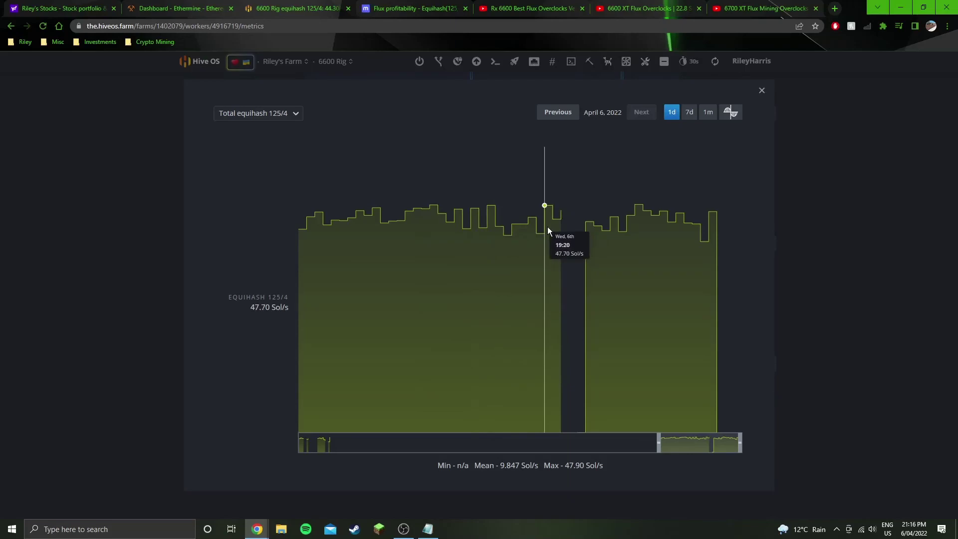
click(810, 139)
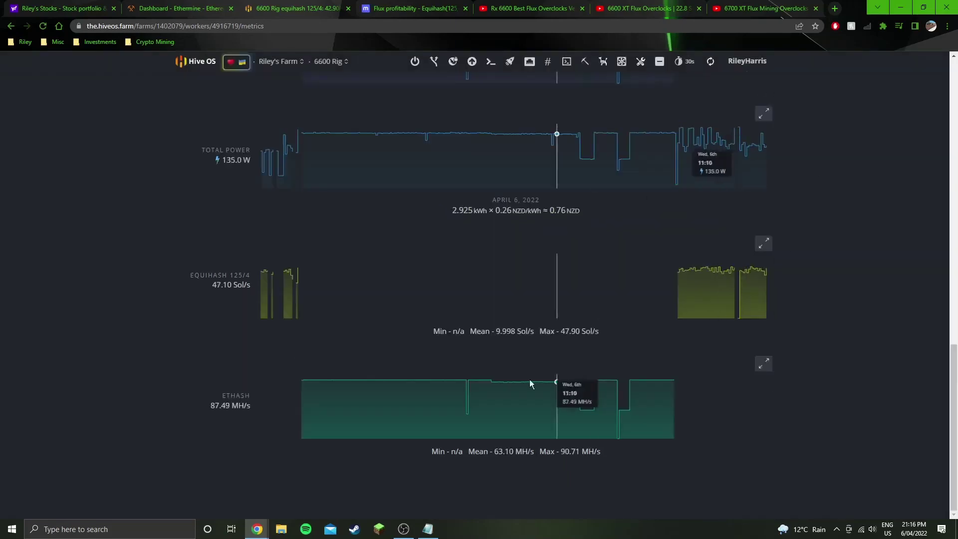
scroll(573, 399, up, 10)
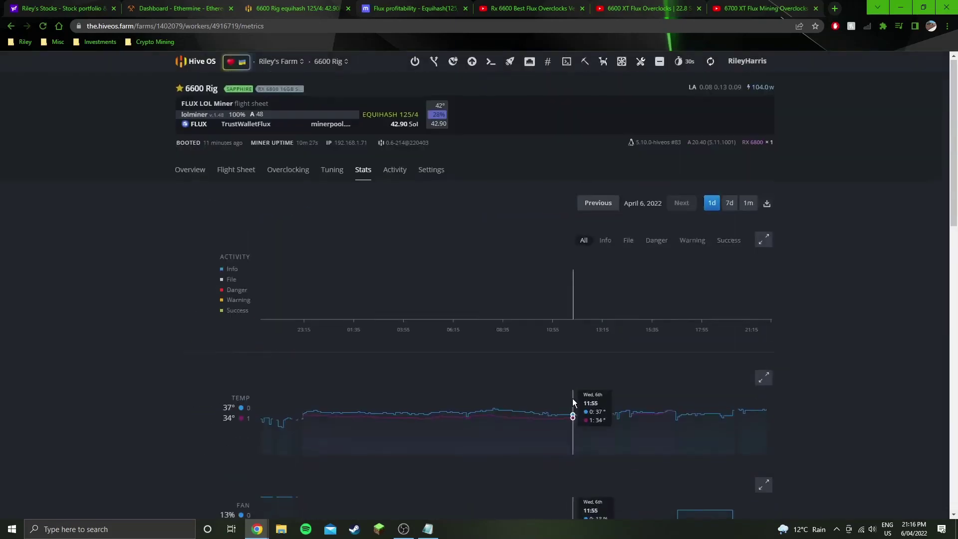
Return to the rig overview and check the RX 6800 efficiency notes in Notepad against the GPU's hashrate and power readings.
click(183, 171)
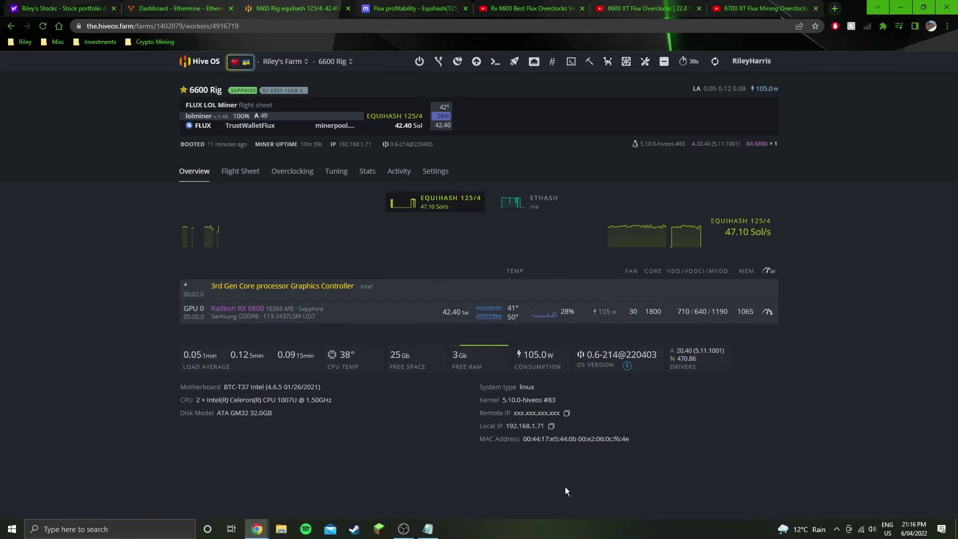
click(428, 529)
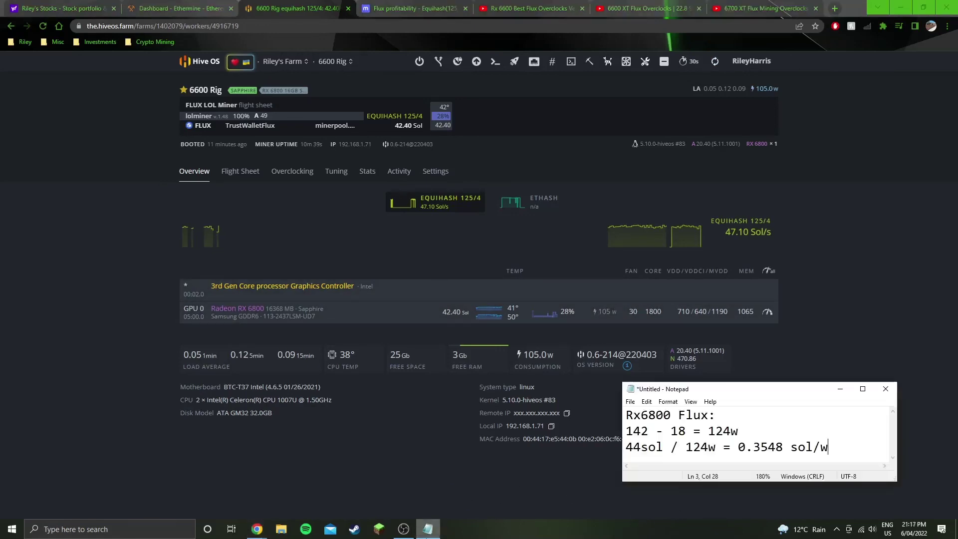
drag(777, 397, 744, 415)
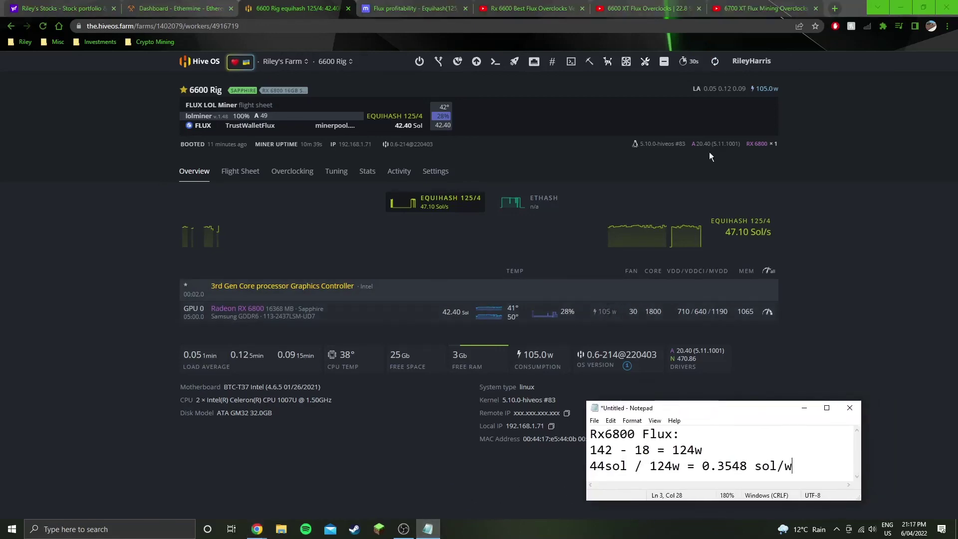
click(729, 265)
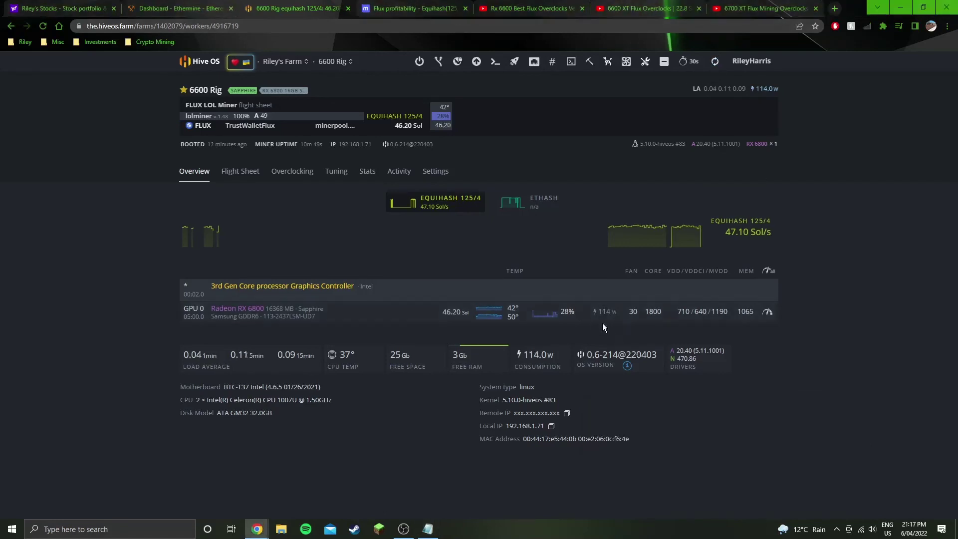